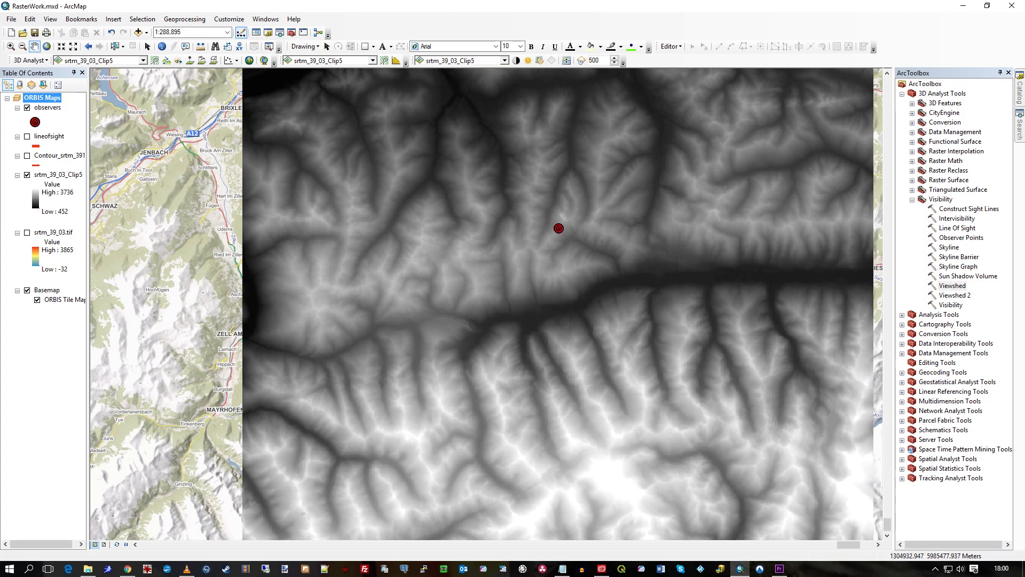
Launch the Viewshed tool from 3D Analyst Tools > Visibility in ArcToolbox.
left_click(575, 214)
left_click(934, 105)
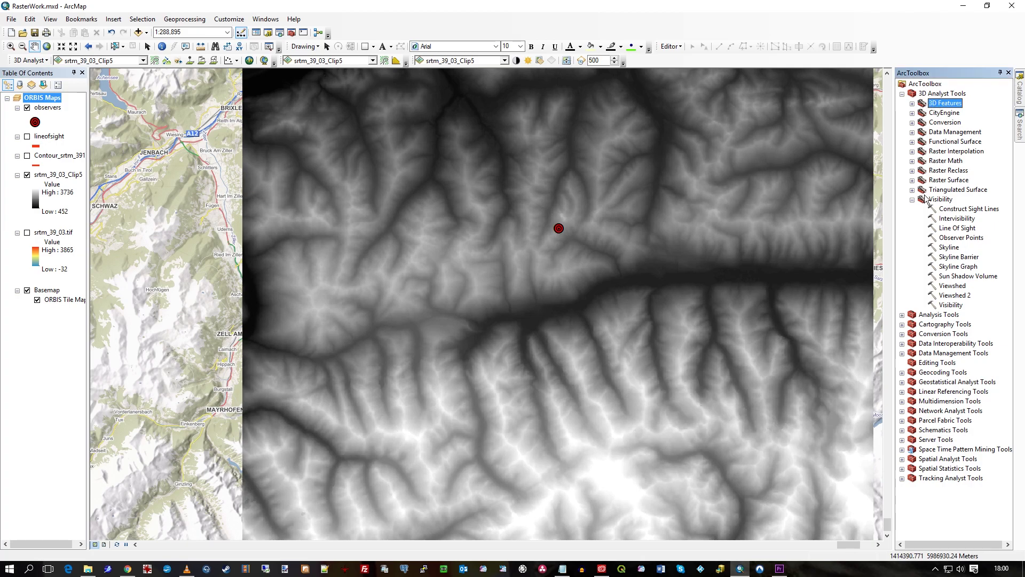
left_click(930, 201)
left_click(950, 94)
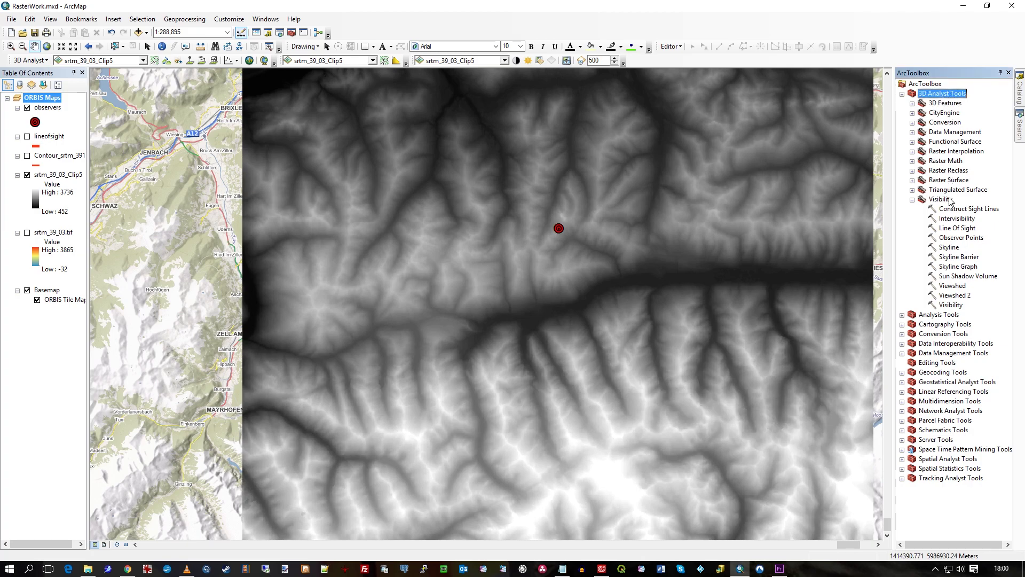
left_click(946, 200)
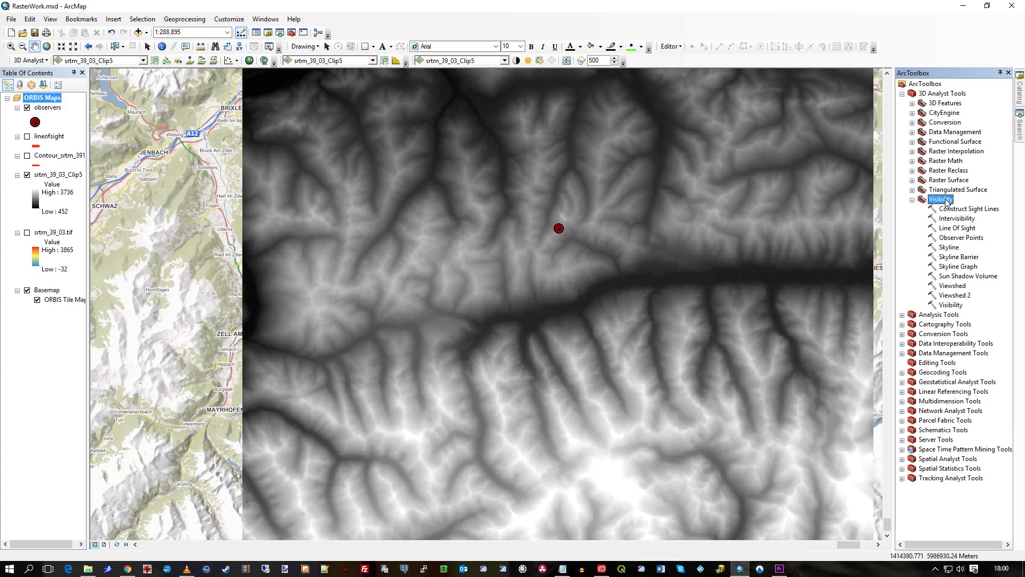
left_click(956, 287)
double_click(956, 286)
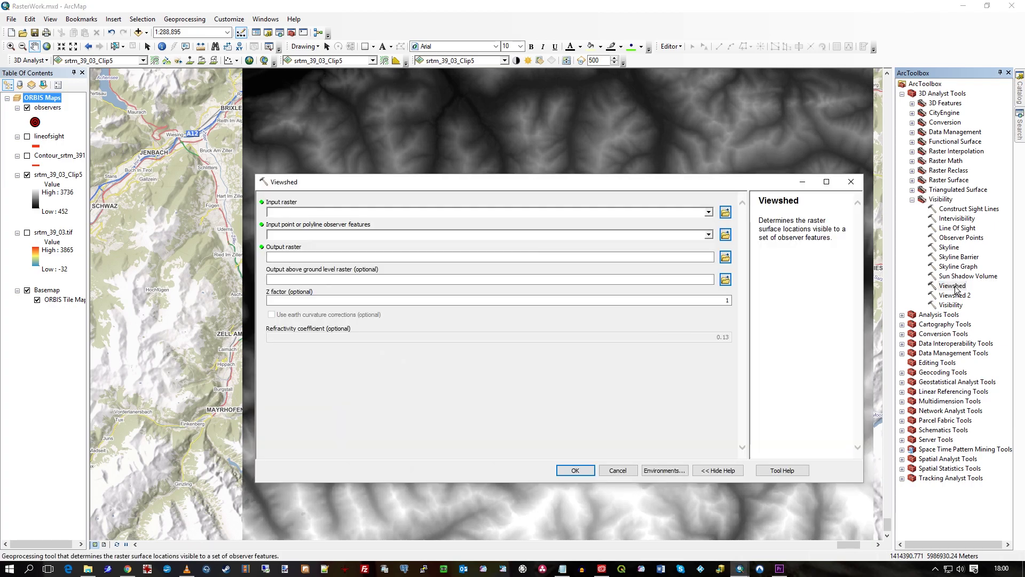
Choose srtm_39_03_Clip5 as the input raster and reposition the Viewshed dialog over the map.
left_click(707, 212)
left_click(328, 224)
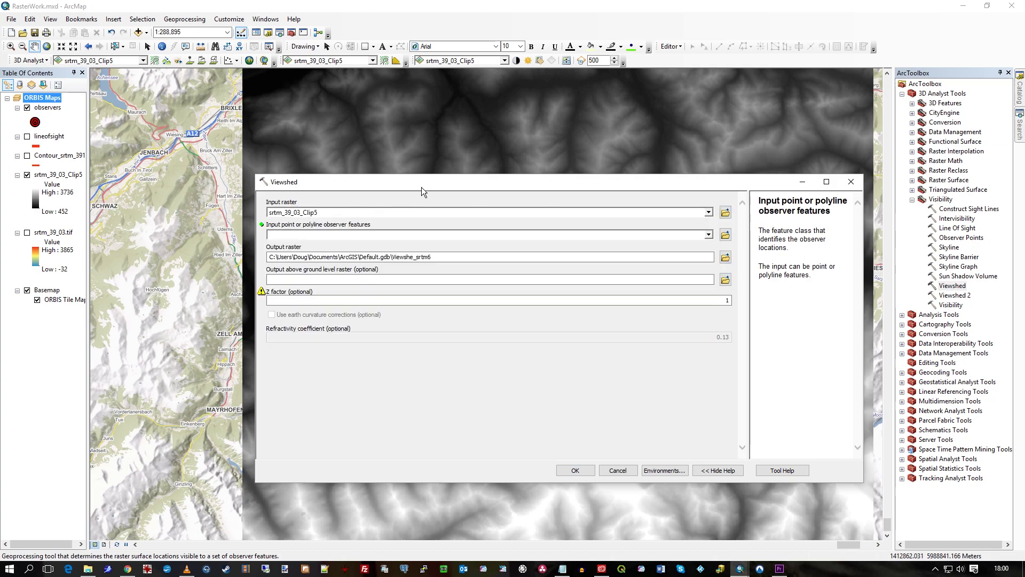
left_click_drag(425, 181, 662, 339)
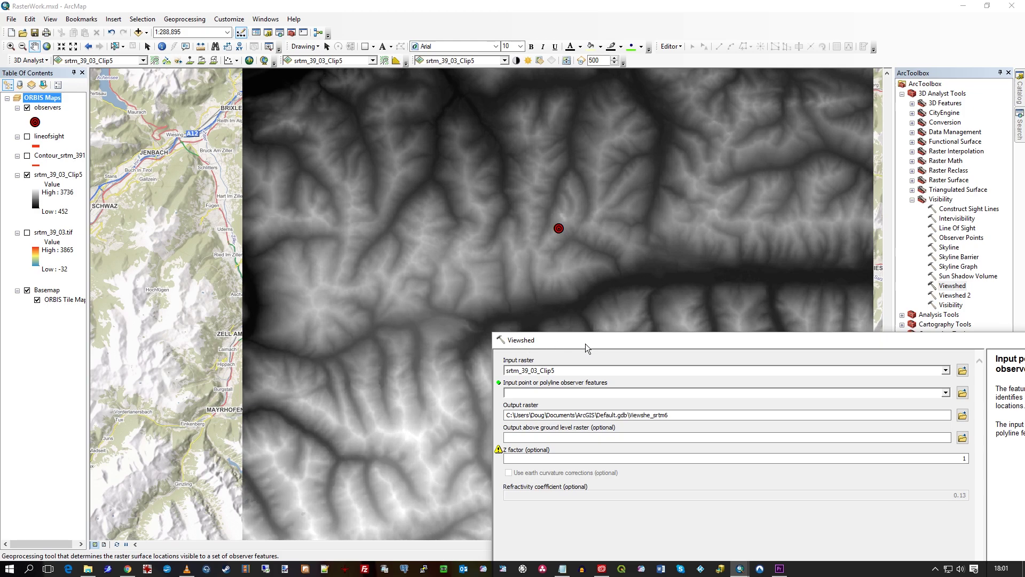
left_click_drag(585, 348, 454, 282)
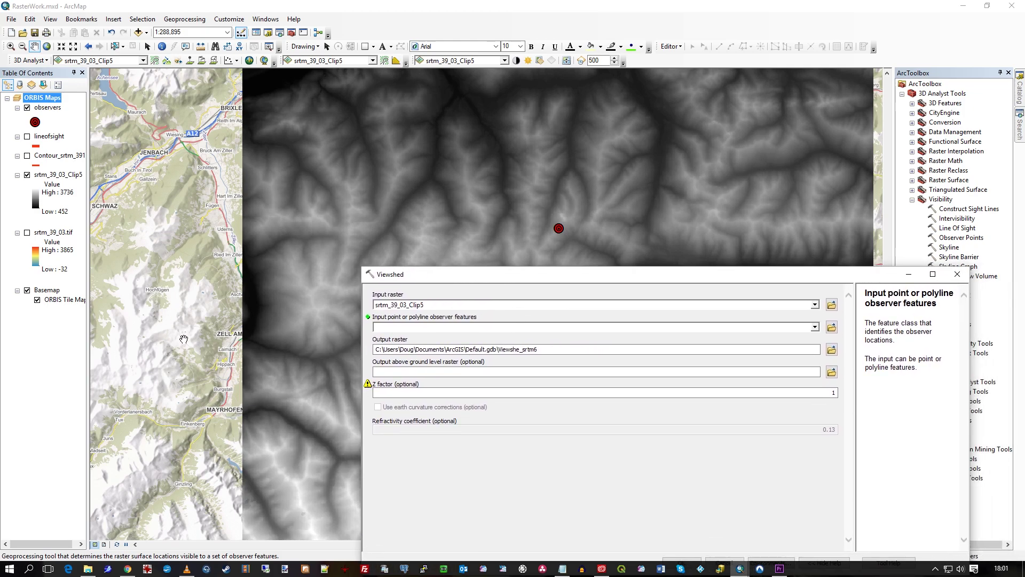
left_click_drag(515, 277, 567, 255)
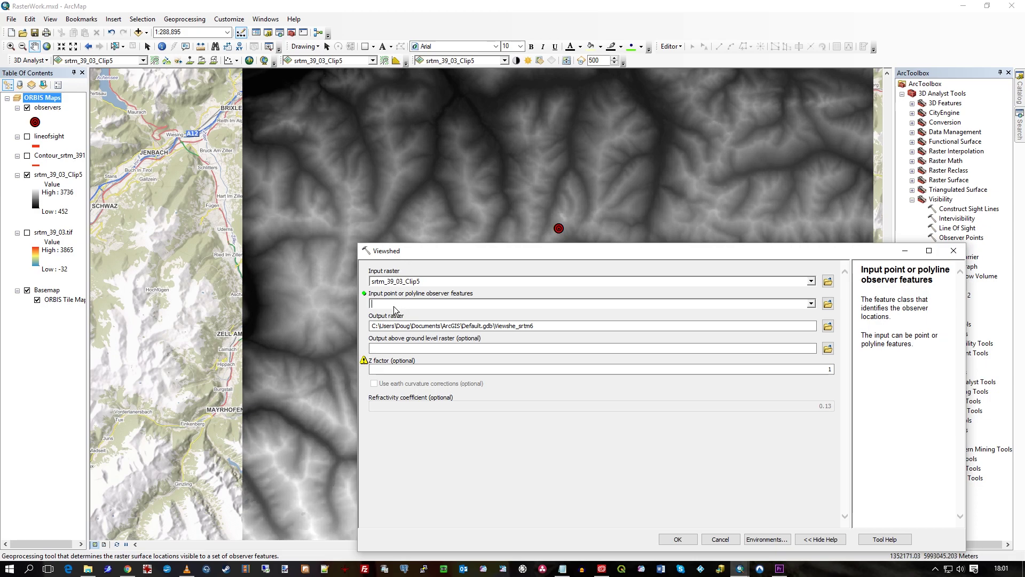
Run Viewshed with the observers layer as observer points and Z factor left at 1.
left_click(810, 303)
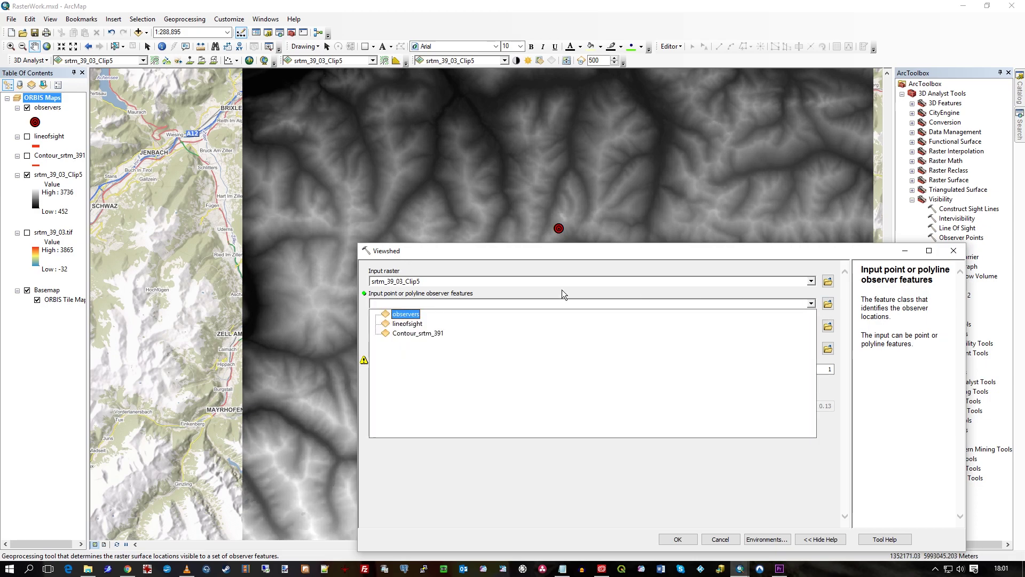
left_click(414, 316)
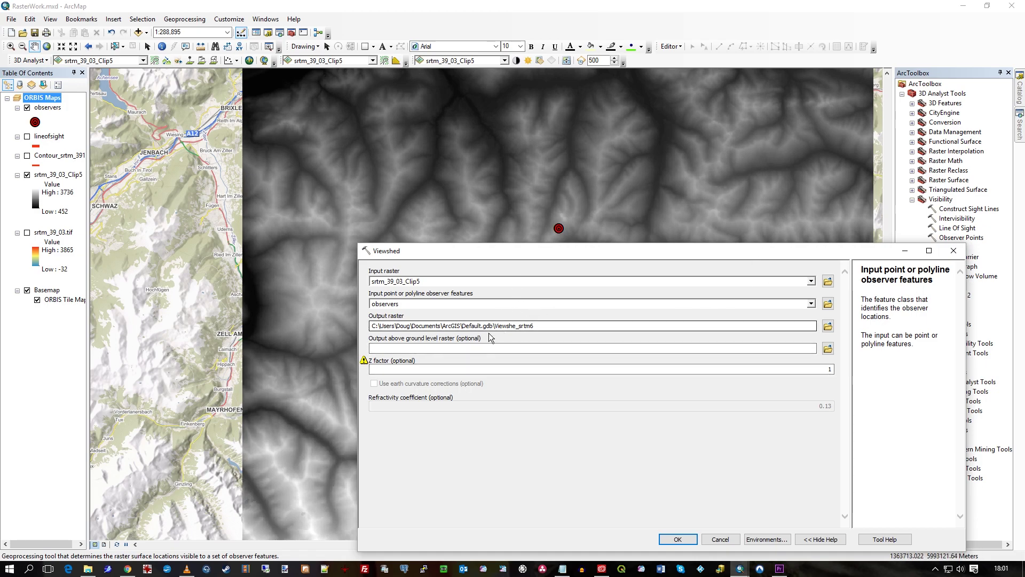
left_click(463, 348)
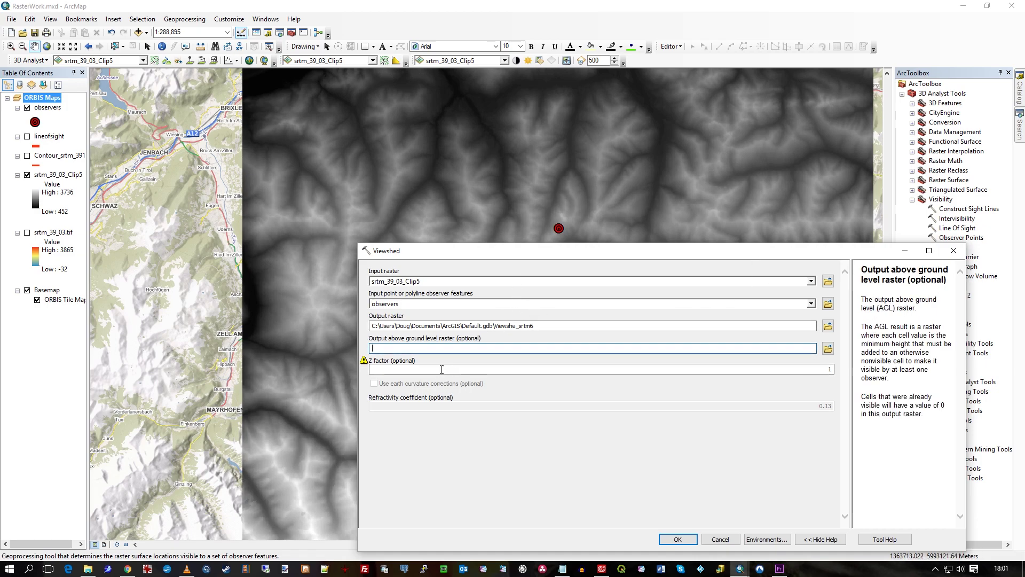
left_click(427, 370)
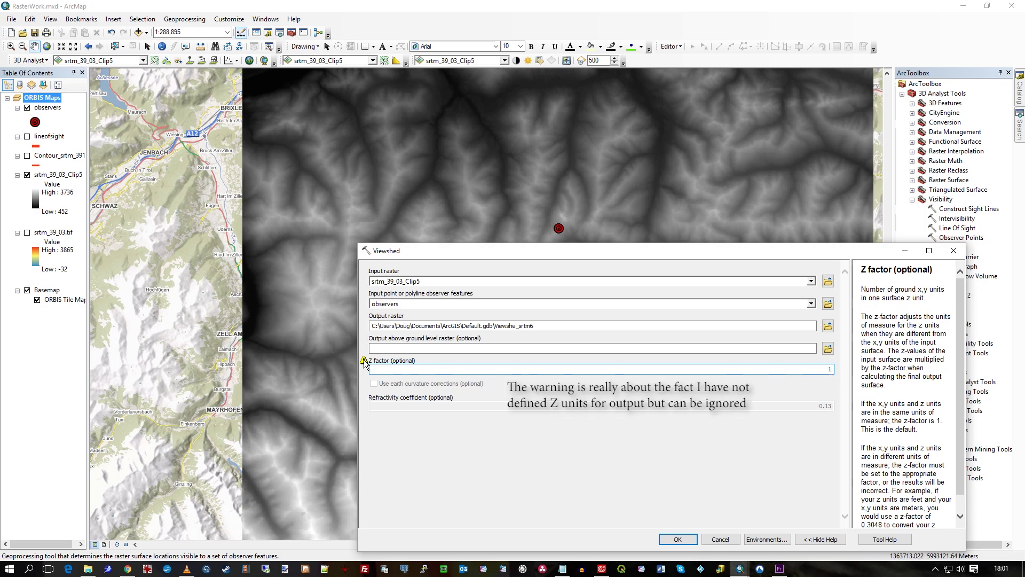
left_click(814, 395)
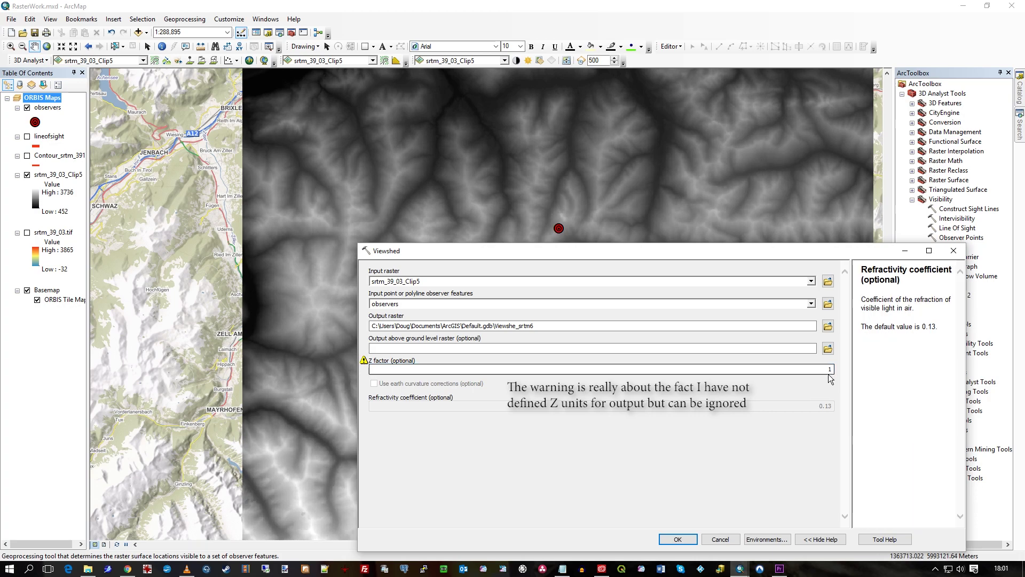
left_click(829, 374)
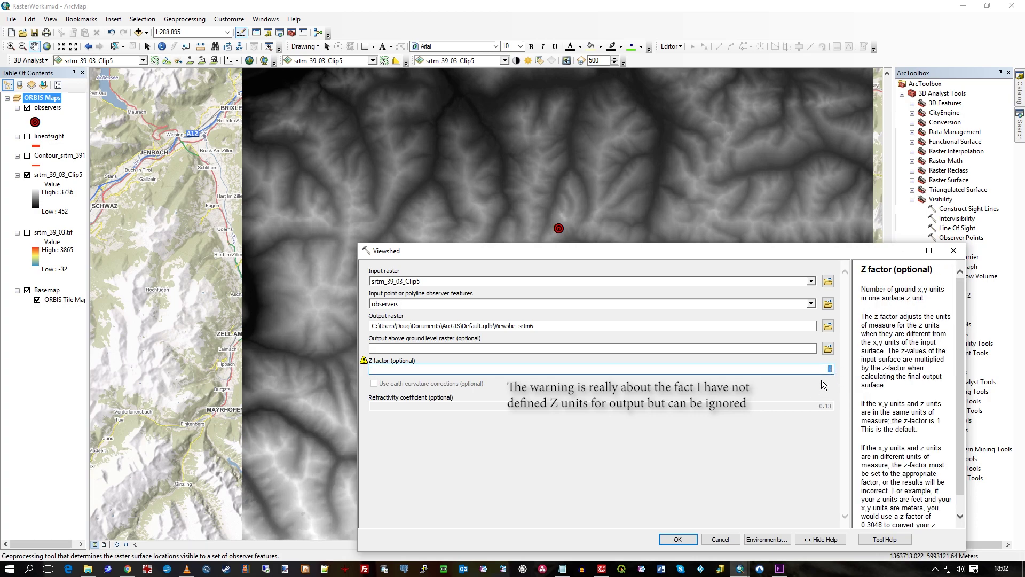
left_click(814, 372)
left_click(794, 380)
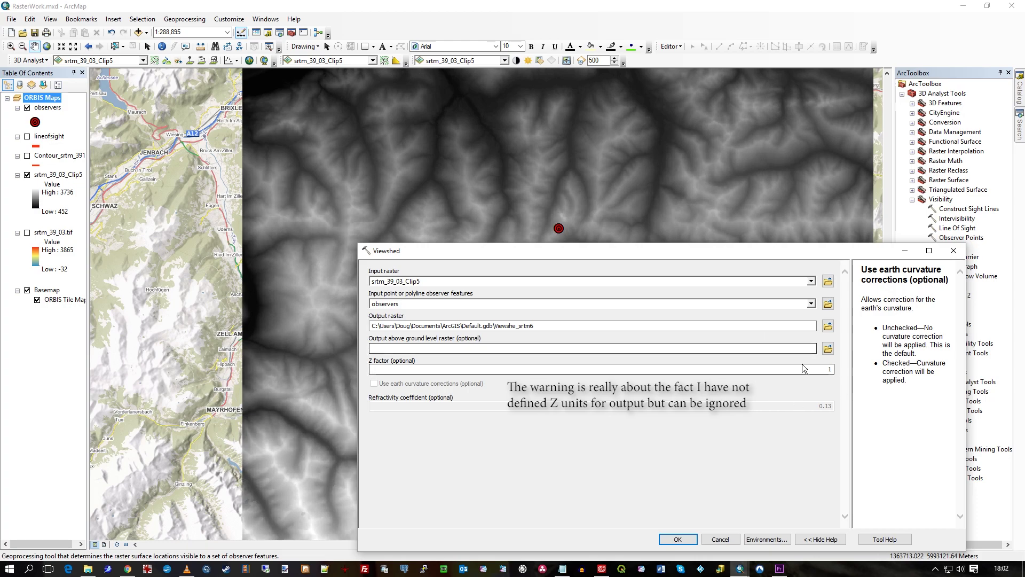
left_click_drag(807, 252, 805, 205)
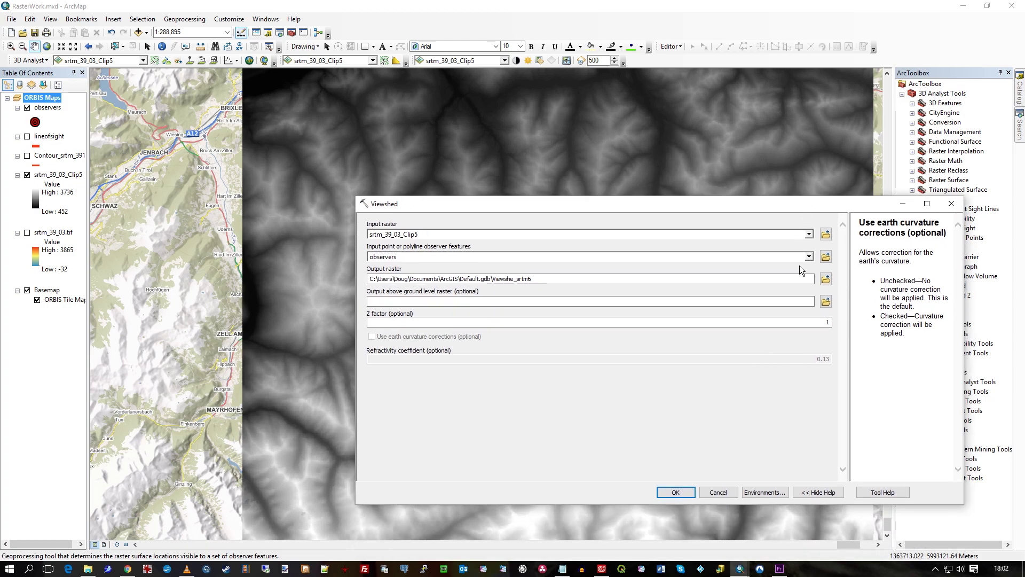
left_click(675, 492)
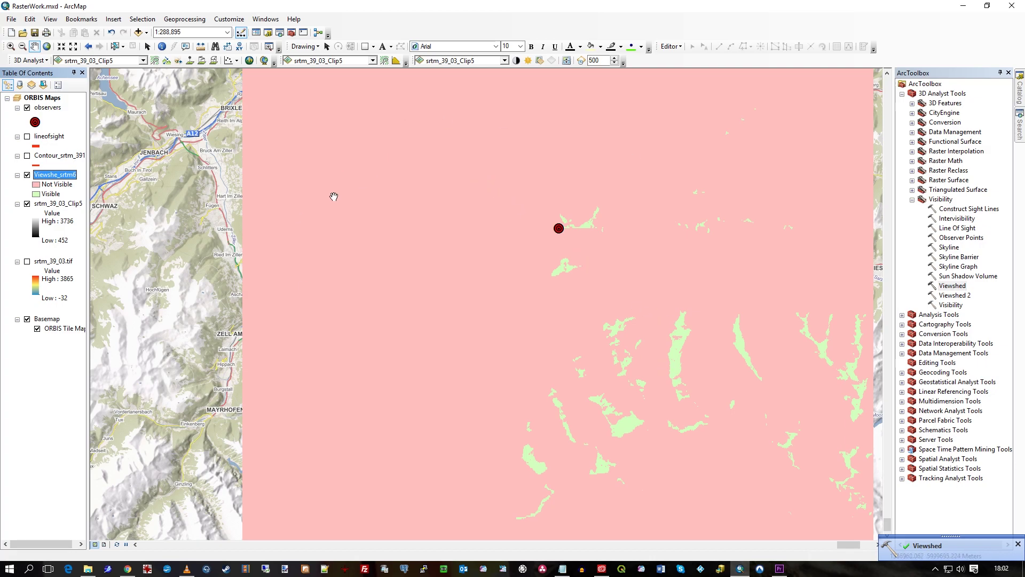
Set the Viewshe_srtm6 Not Visible class symbol to No Color.
left_click(53, 185)
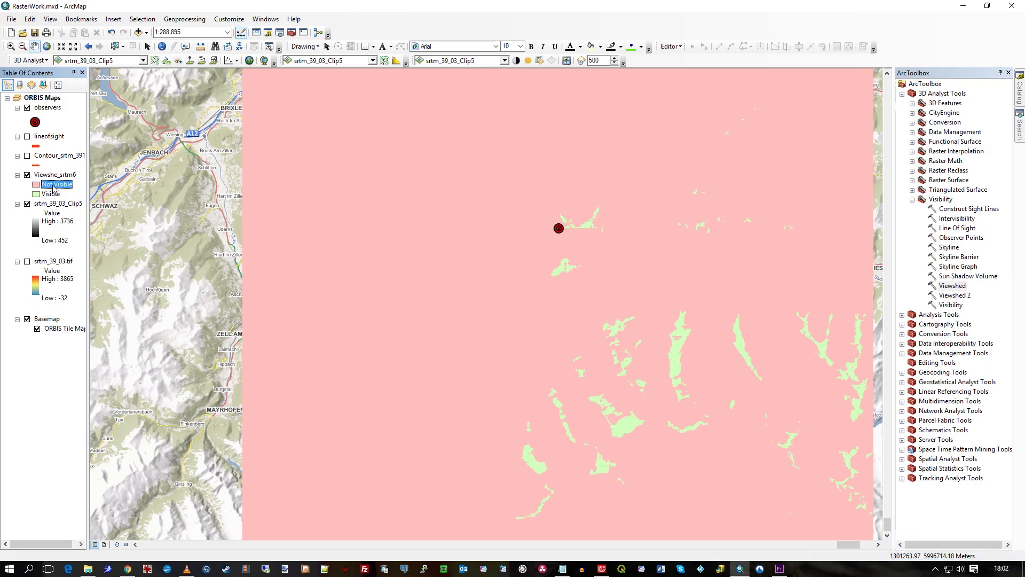
double_click(36, 184)
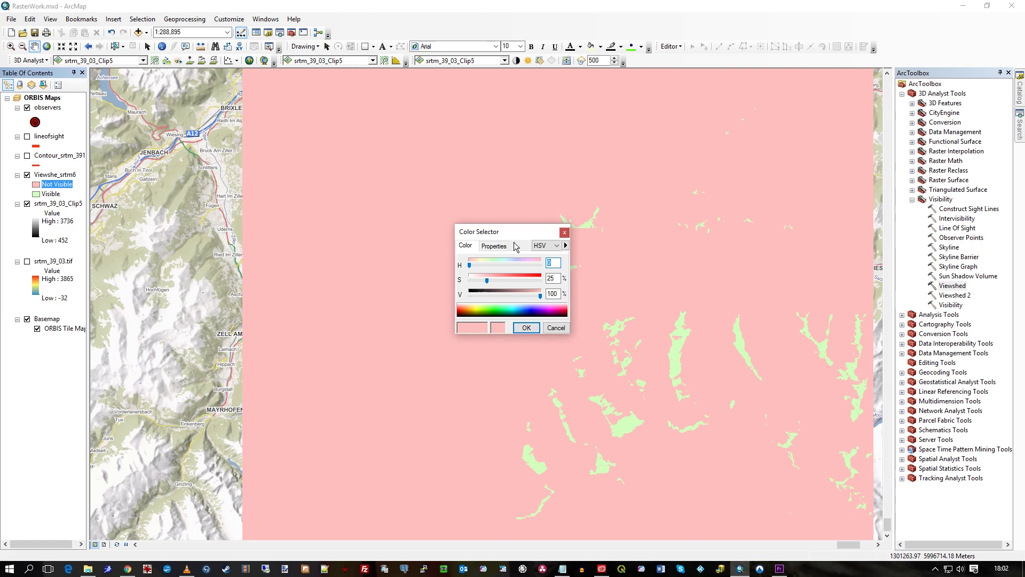
left_click(495, 245)
left_click(496, 305)
left_click(526, 327)
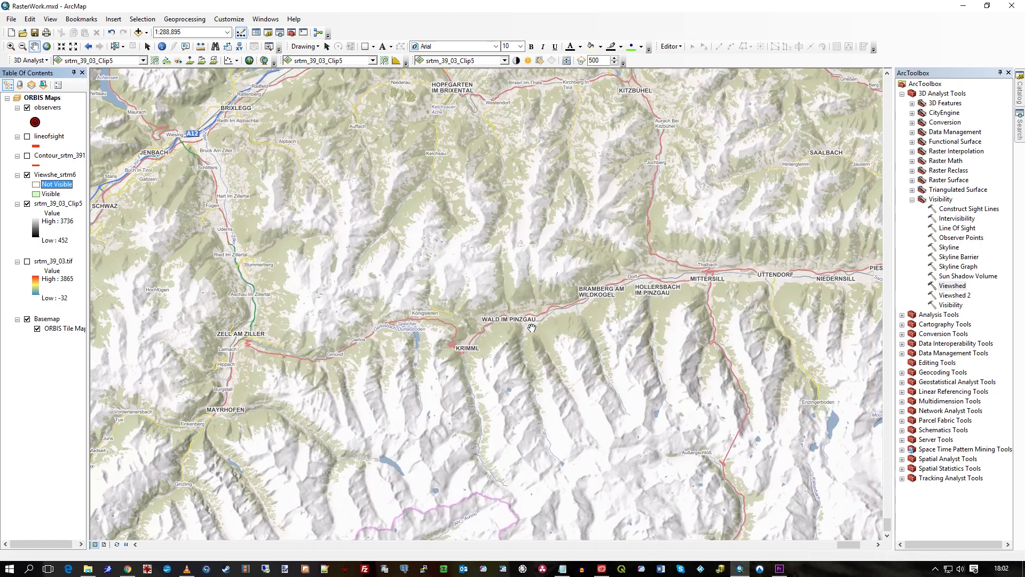
left_click_drag(715, 298, 672, 296)
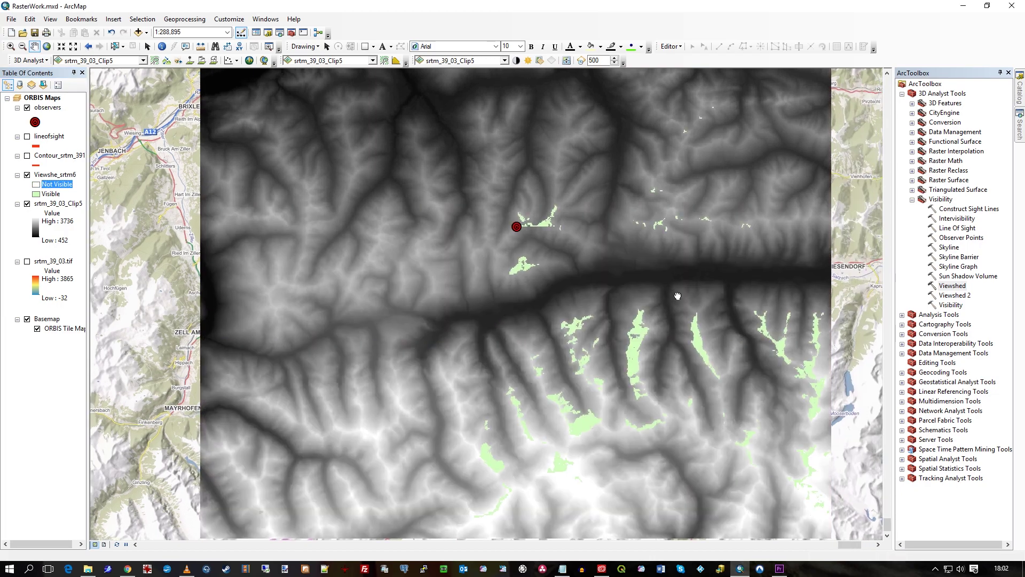
Toggle srtm_39_03_Clip5 off and back on, selecting it as the layer to adjust.
left_click(27, 204)
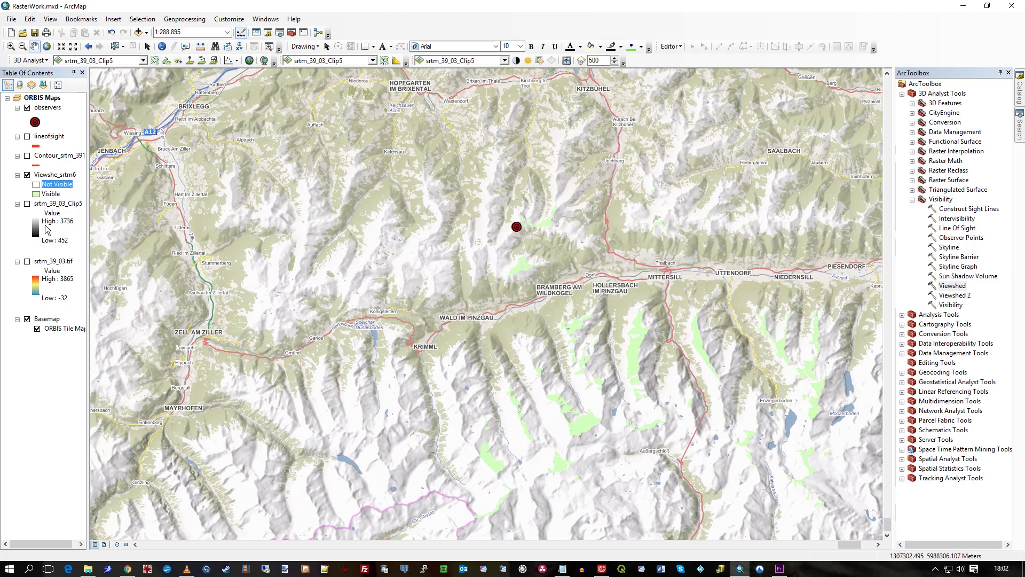
left_click(58, 204)
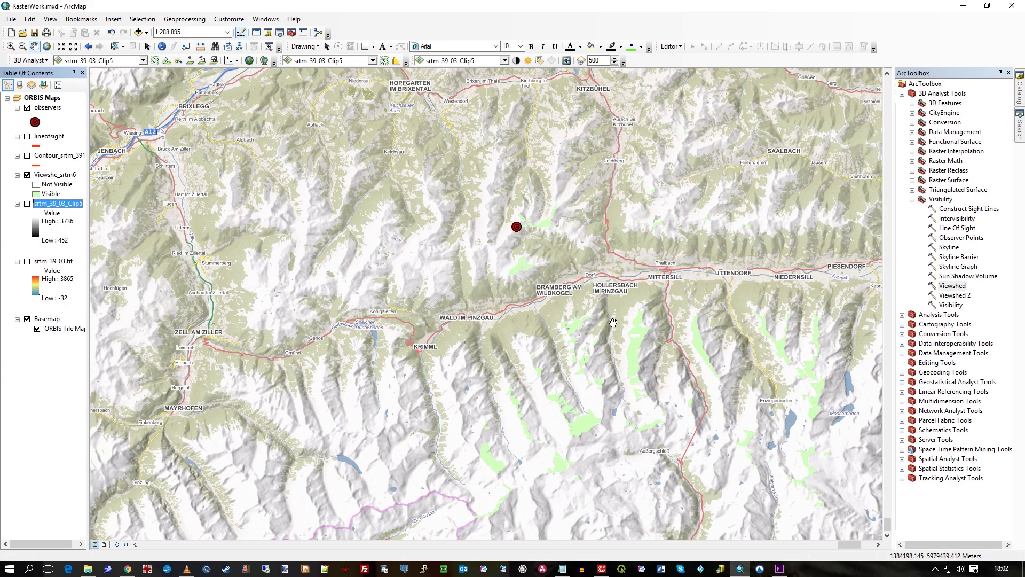
left_click(26, 204)
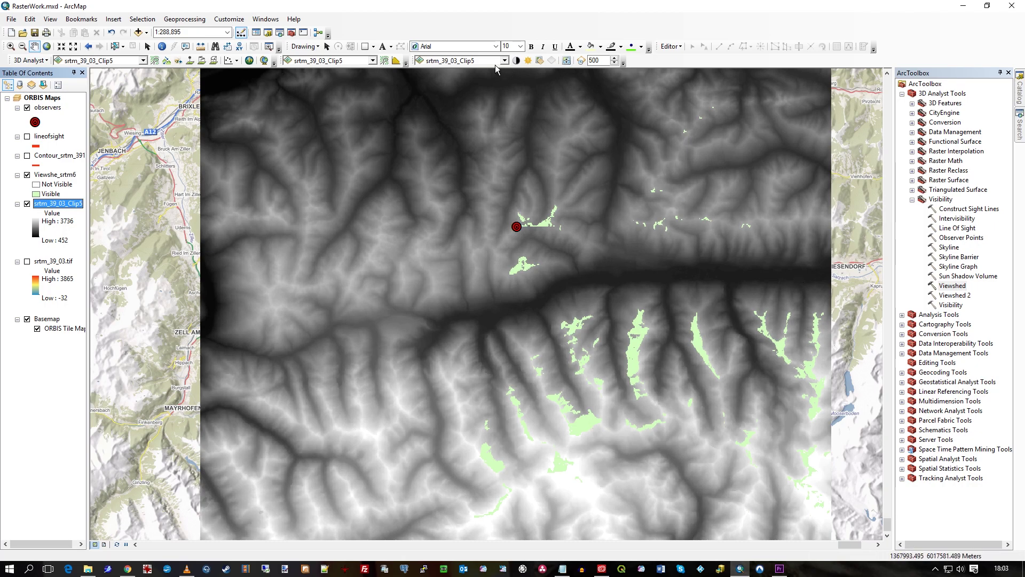
Raise the srtm_39_03_Clip5 transparency with the Effects slider so the basemap shows through.
left_click(539, 60)
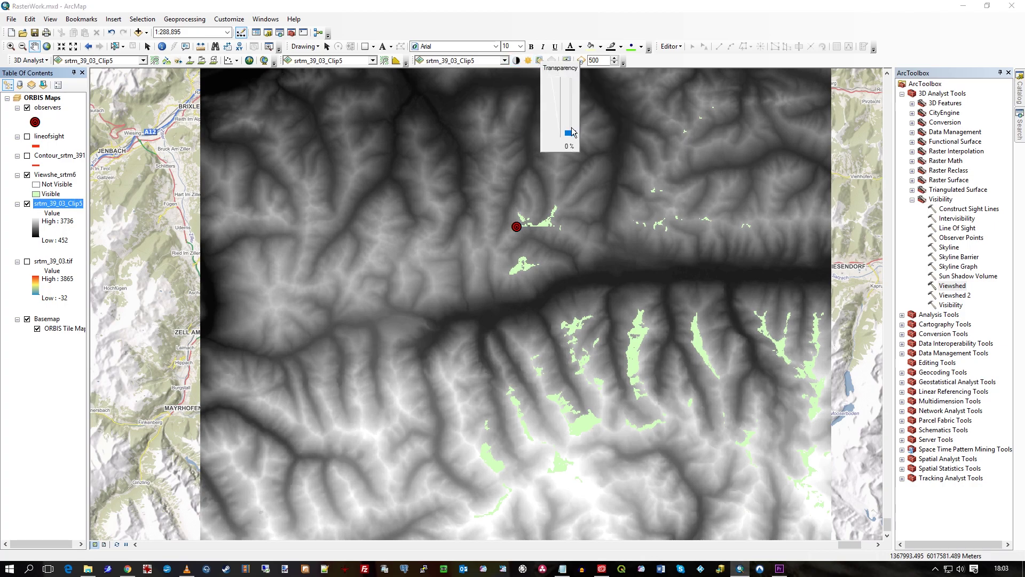
left_click_drag(569, 132, 572, 99)
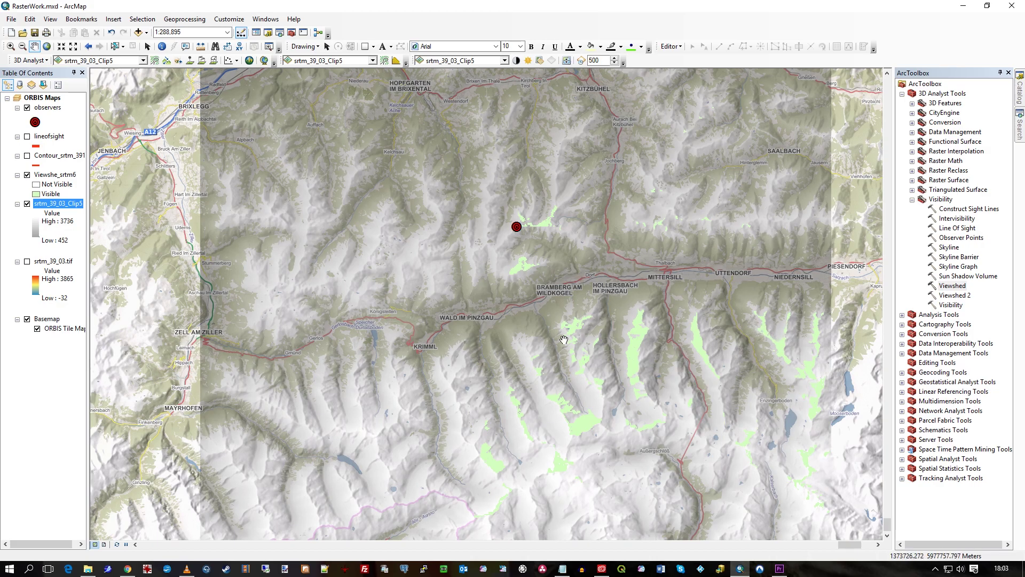
left_click(956, 287)
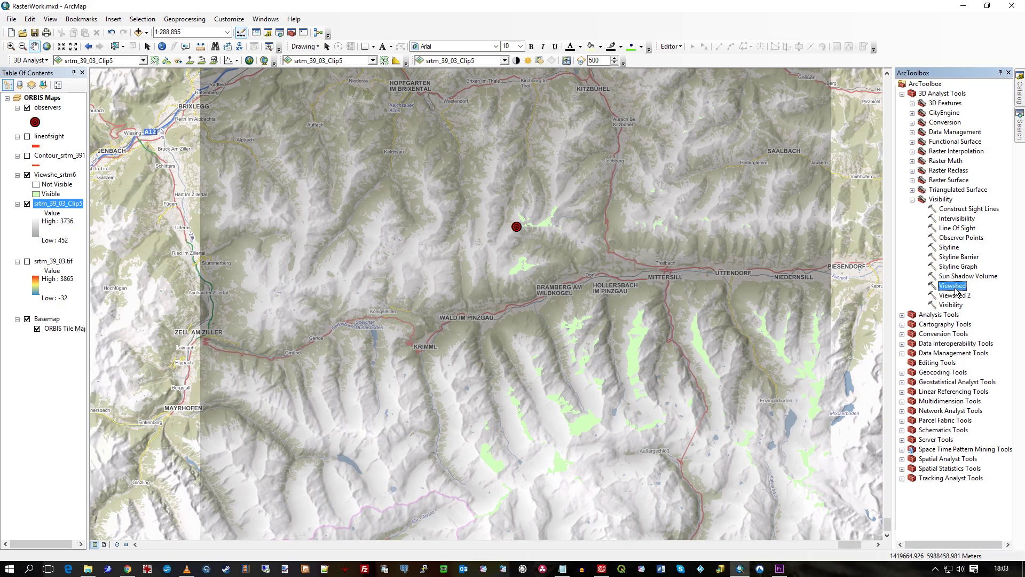